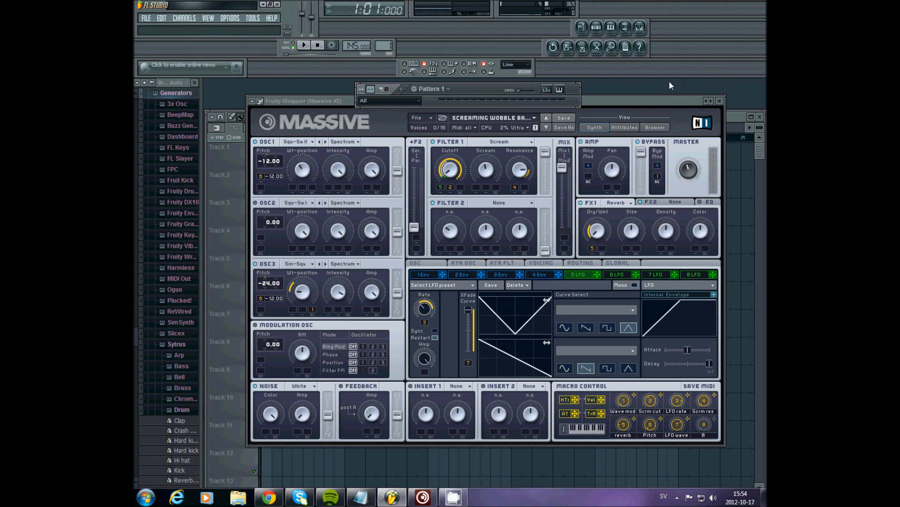
Hide the Massive window and play back the existing wobble bass song in the playlist, then stop it.
double_click(640, 99)
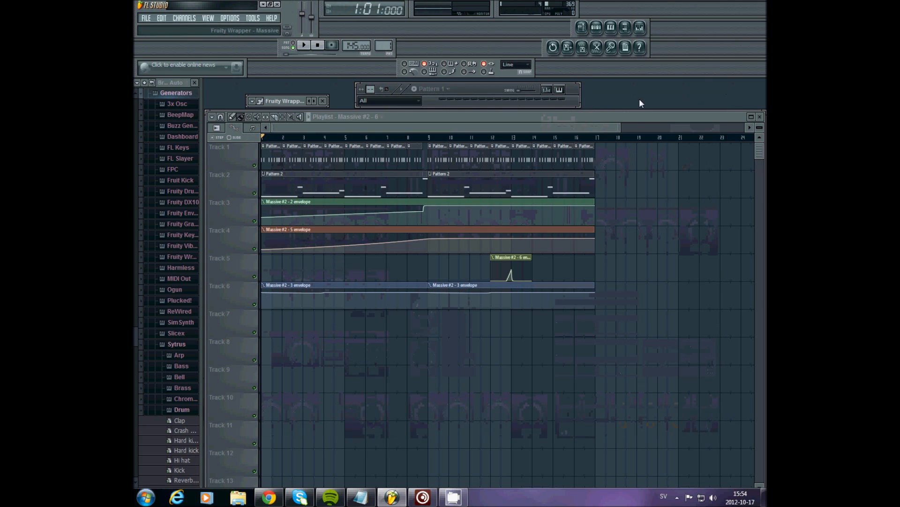
click(305, 46)
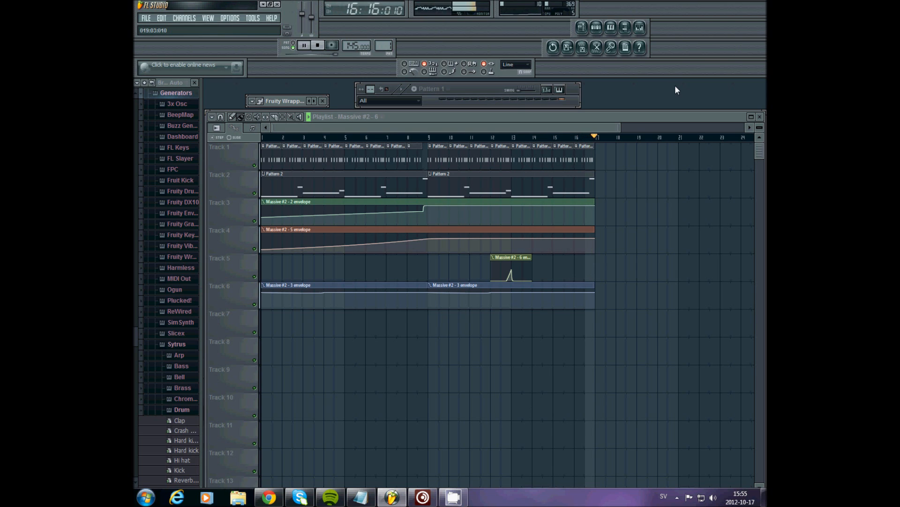
key(space)
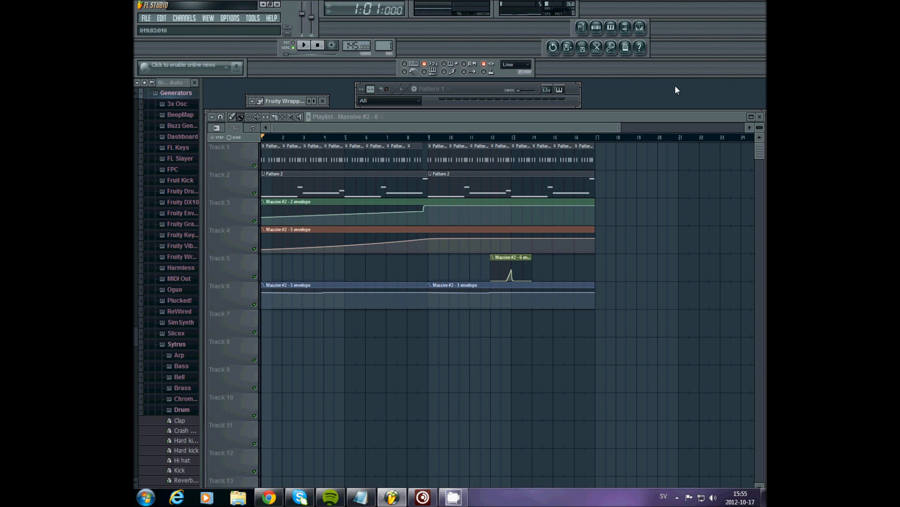
Reopen the Massive plugin and start a new, blank sound.
double_click(278, 100)
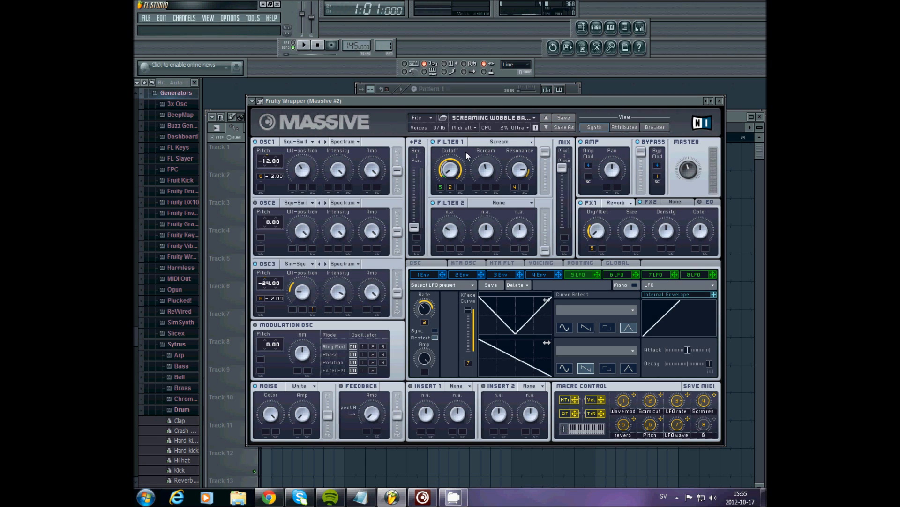
click(427, 114)
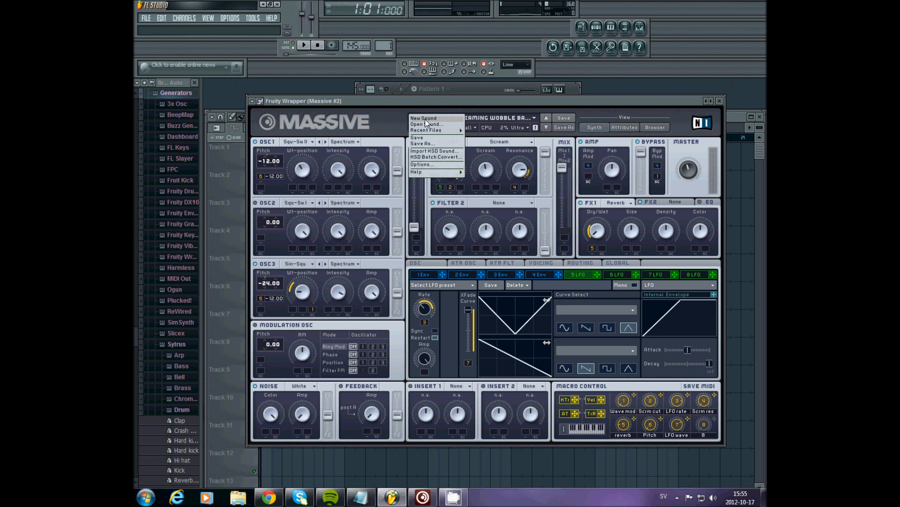
click(425, 118)
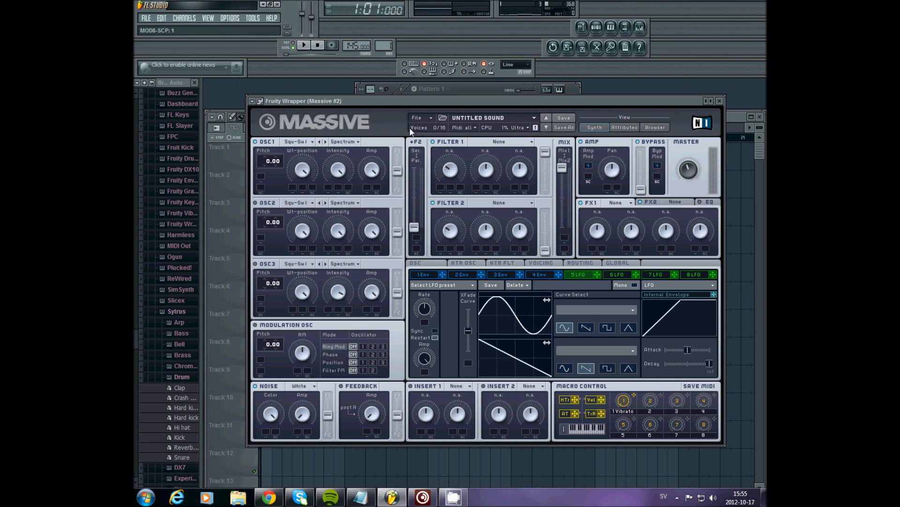
Set OSC1's pitch to -12.00 and OSC3's pitch to -24.00, and route macro 6 to OSC1's pitch.
drag(266, 161, 297, 225)
drag(270, 283, 302, 360)
drag(659, 418, 326, 229)
drag(279, 206, 261, 175)
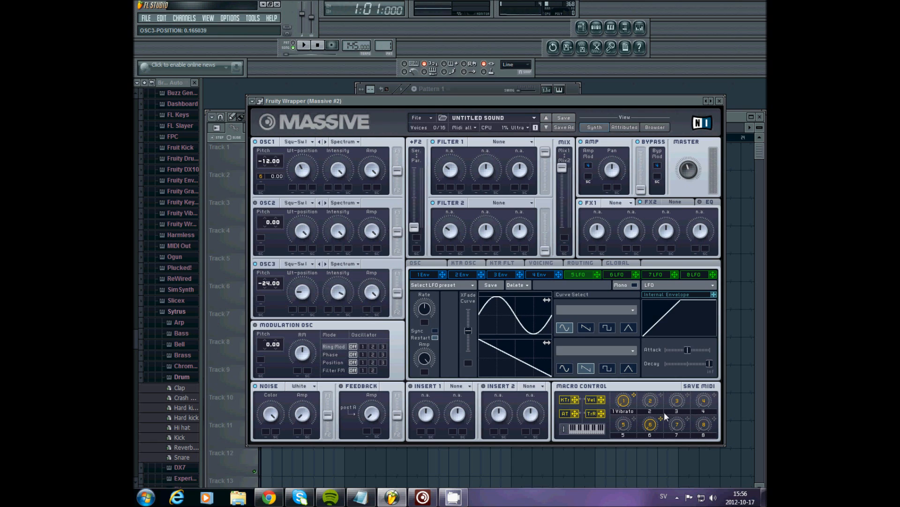
Route macro 6 to OSC3's pitch and the bypass modulation, and adjust the modulation depths.
drag(663, 419, 260, 298)
drag(660, 415, 645, 146)
drag(652, 421, 652, 417)
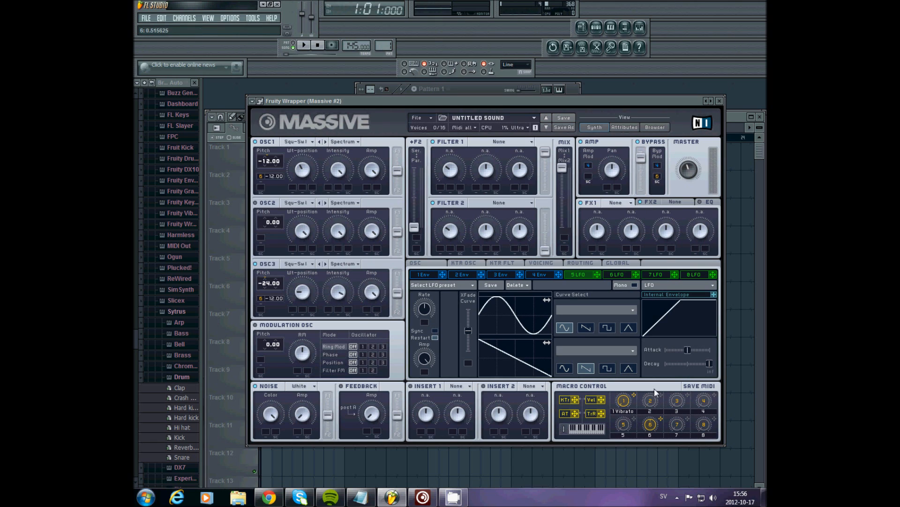
drag(659, 362, 660, 349)
Set Filter 1's type to Scream and assign macro 2 to its cutoff.
click(483, 144)
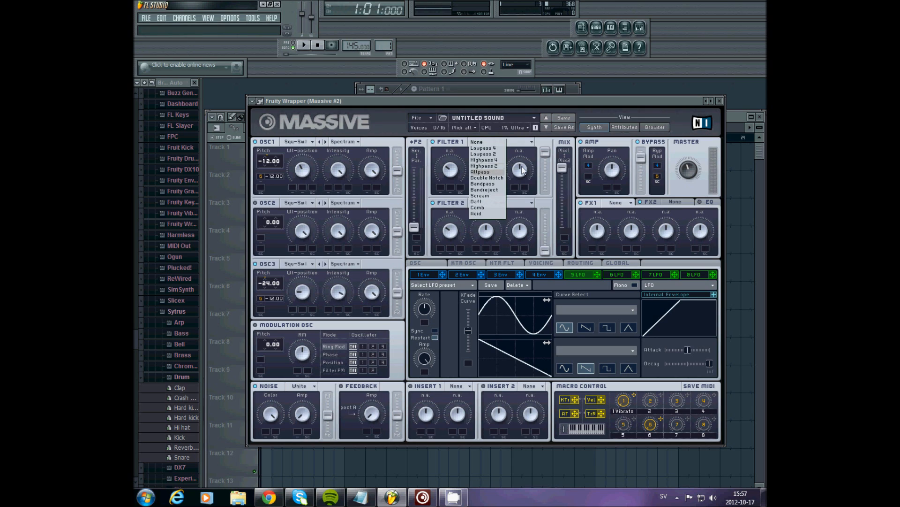
click(495, 194)
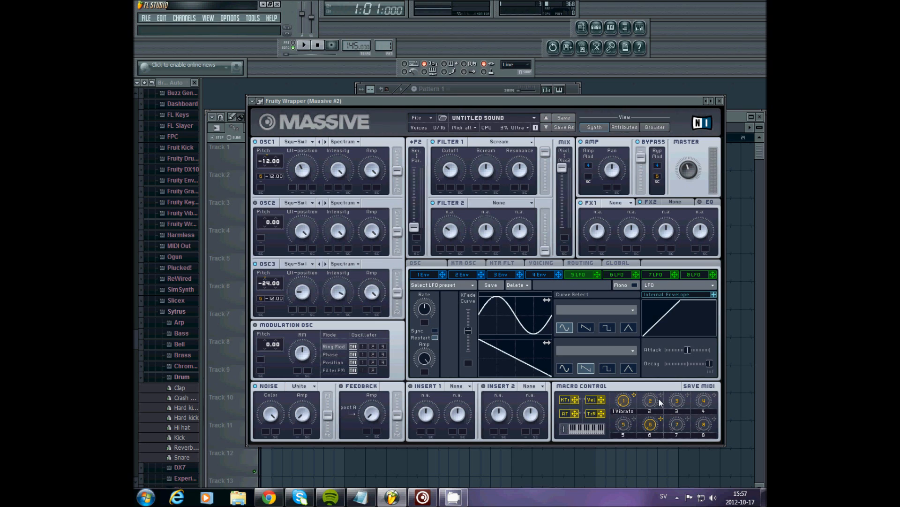
drag(661, 395, 447, 188)
Assign macro 4 to Filter 1's resonance and adjust its modulation amount.
mouse_move(540, 204)
mouse_down()
mouse_move(524, 179)
mouse_move(522, 141)
mouse_up()
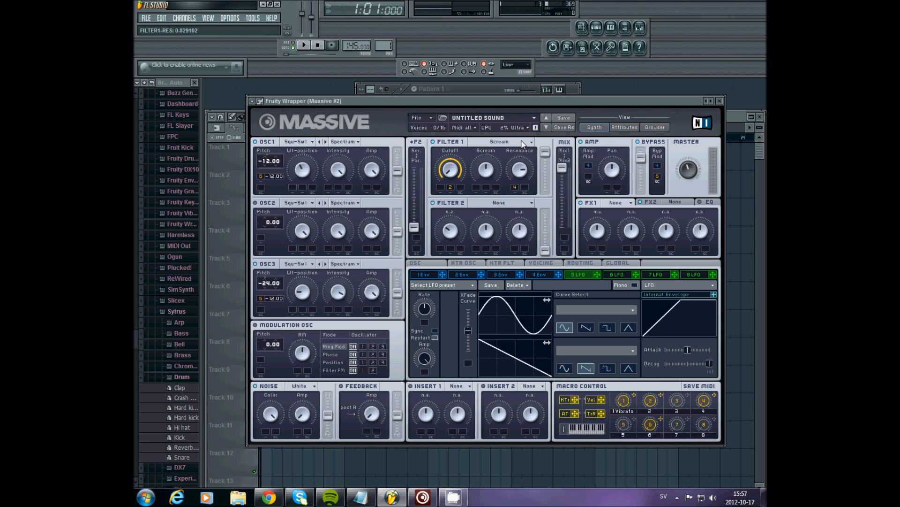
click(515, 186)
drag(525, 171, 525, 148)
drag(523, 151, 521, 174)
scroll(488, 176, down, 1)
scroll(488, 176, up, 1)
Clear macro 1's assignments and add modulation to OSC3's wavetable position.
right_click(633, 399)
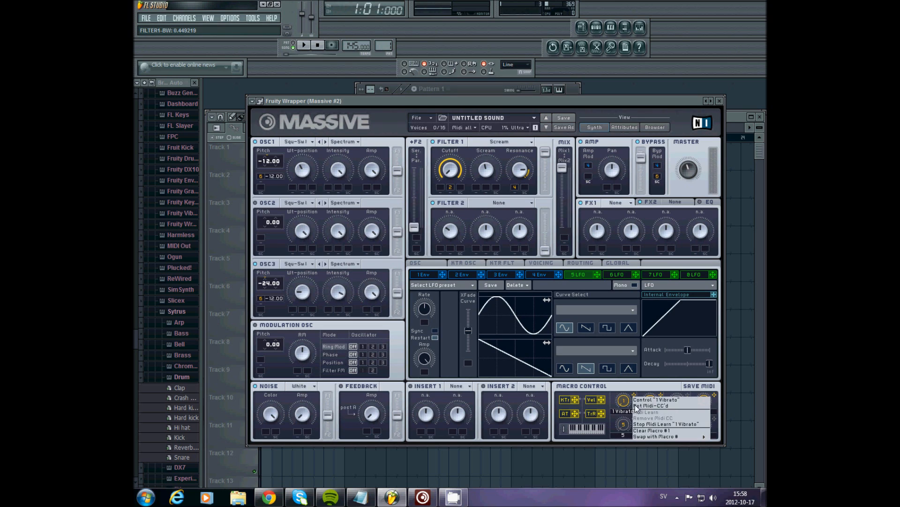
click(649, 431)
drag(531, 364, 314, 311)
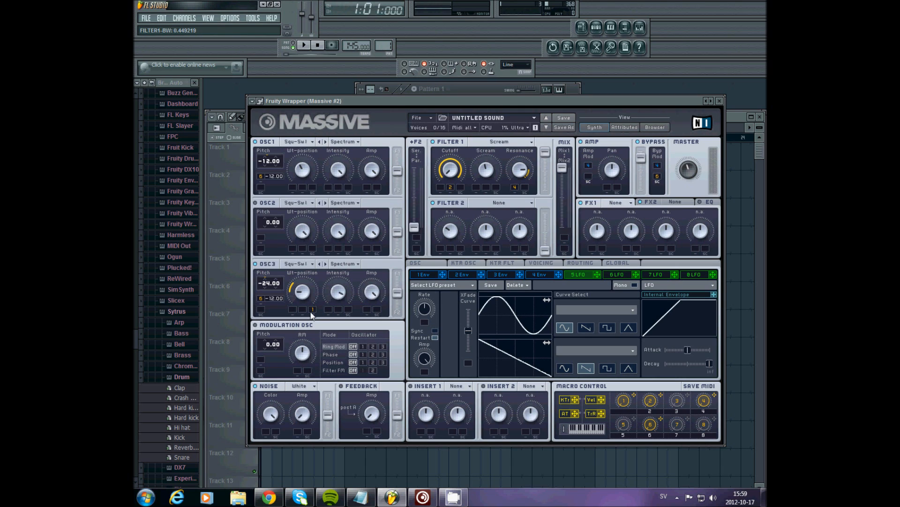
Switch OSC3's wavetable to Sin-Square and test the macro 2 knob.
click(291, 266)
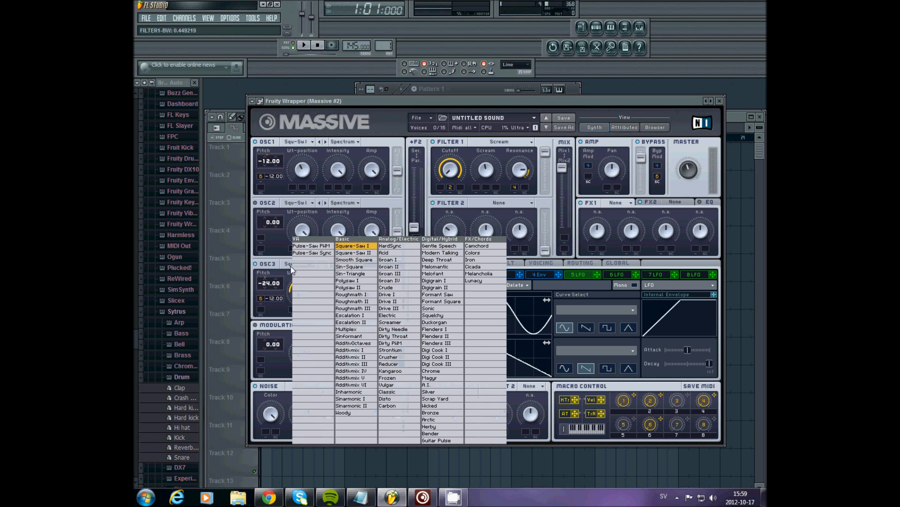
click(343, 267)
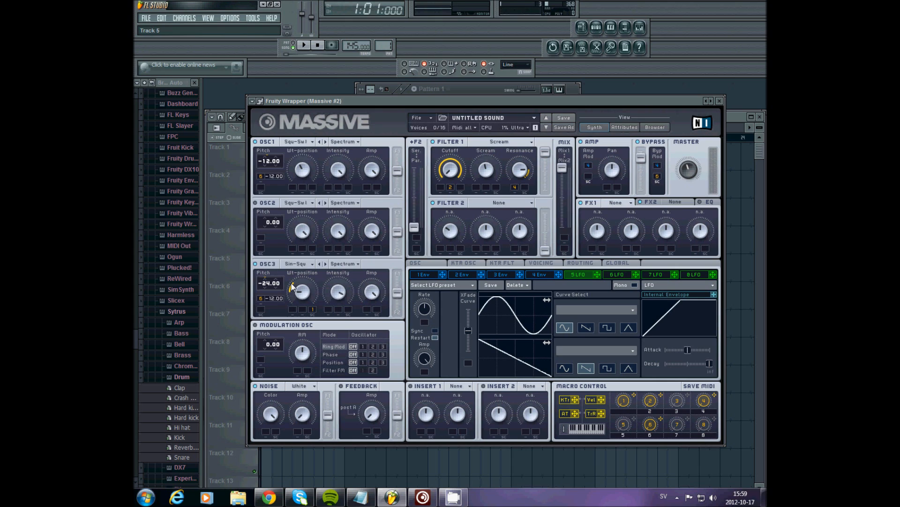
drag(648, 402, 652, 375)
Add a Reverb in FX1 with dry/wet at 0 and assign macro 5 to the dry/wet.
click(616, 203)
click(591, 241)
drag(600, 233, 589, 357)
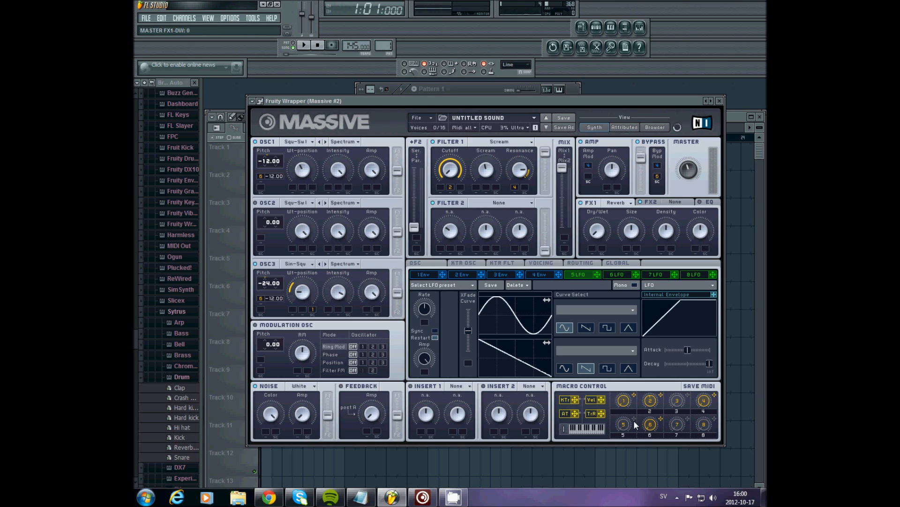
drag(634, 419, 600, 308)
drag(593, 253, 595, 253)
drag(595, 245, 601, 240)
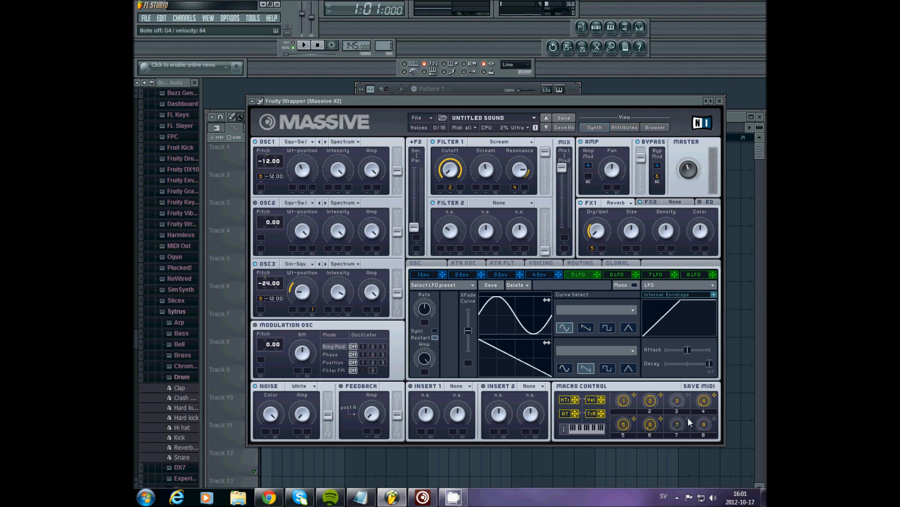
Assign LFO 5 to Filter 1's cutoff and give the LFO a triangle curve.
drag(597, 275, 441, 188)
click(629, 328)
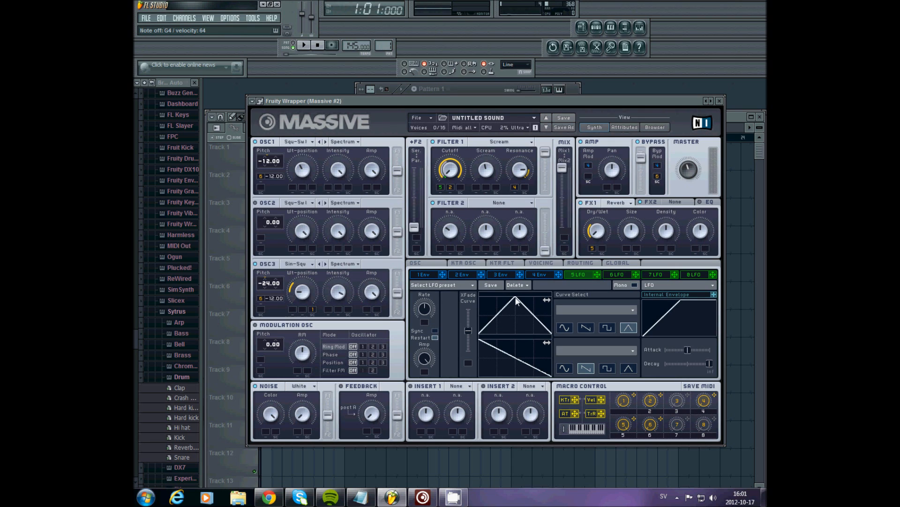
drag(511, 311, 547, 311)
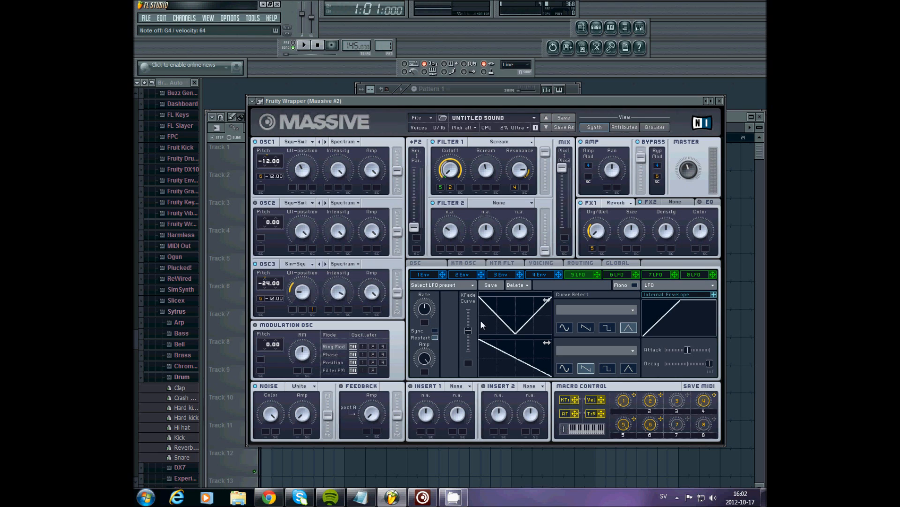
Adjust LFO 5's crossfade and amplitude sliders.
drag(469, 331, 478, 291)
drag(468, 309, 459, 437)
drag(468, 351, 470, 297)
drag(470, 365, 466, 472)
Adjust LFO 5's rate and turn macro 3 to control it.
drag(423, 320, 424, 317)
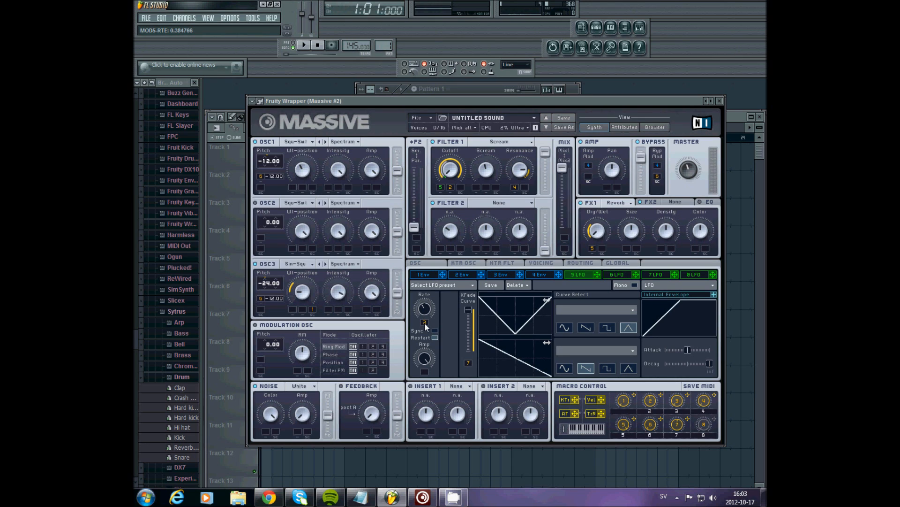
drag(424, 319, 436, 302)
mouse_move(424, 312)
mouse_down()
mouse_move(423, 322)
mouse_move(432, 269)
mouse_move(426, 341)
mouse_move(460, 240)
mouse_move(429, 331)
mouse_move(434, 306)
mouse_move(439, 321)
mouse_move(428, 310)
mouse_up()
drag(676, 406, 674, 444)
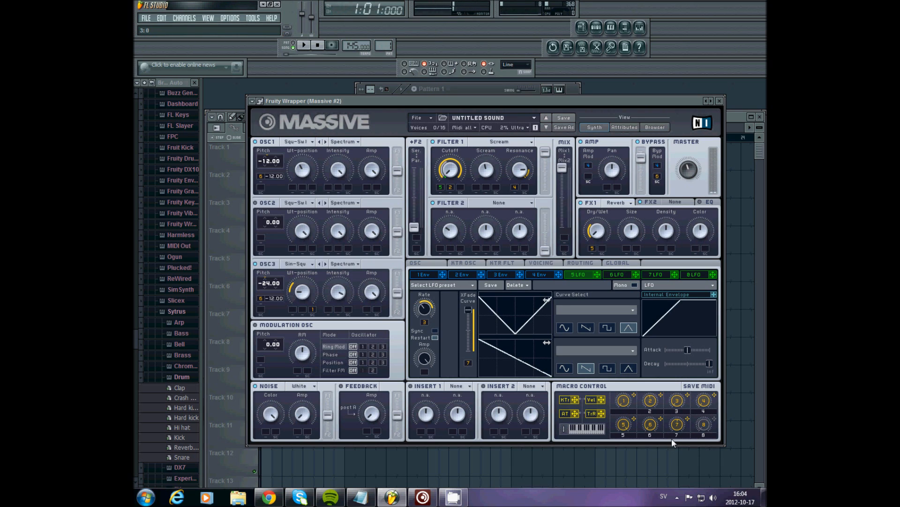